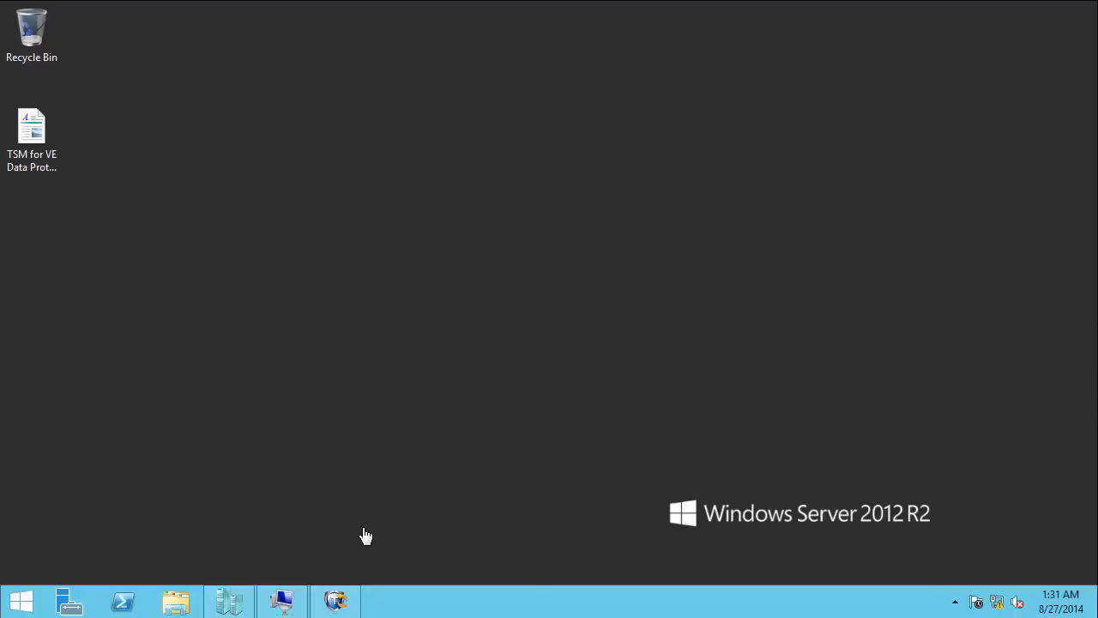
- In the Tivoli Storage Manager client, view the restorable backups of the Windows 2012 R2 Hyper-V virtual machine
left_click(345, 599)
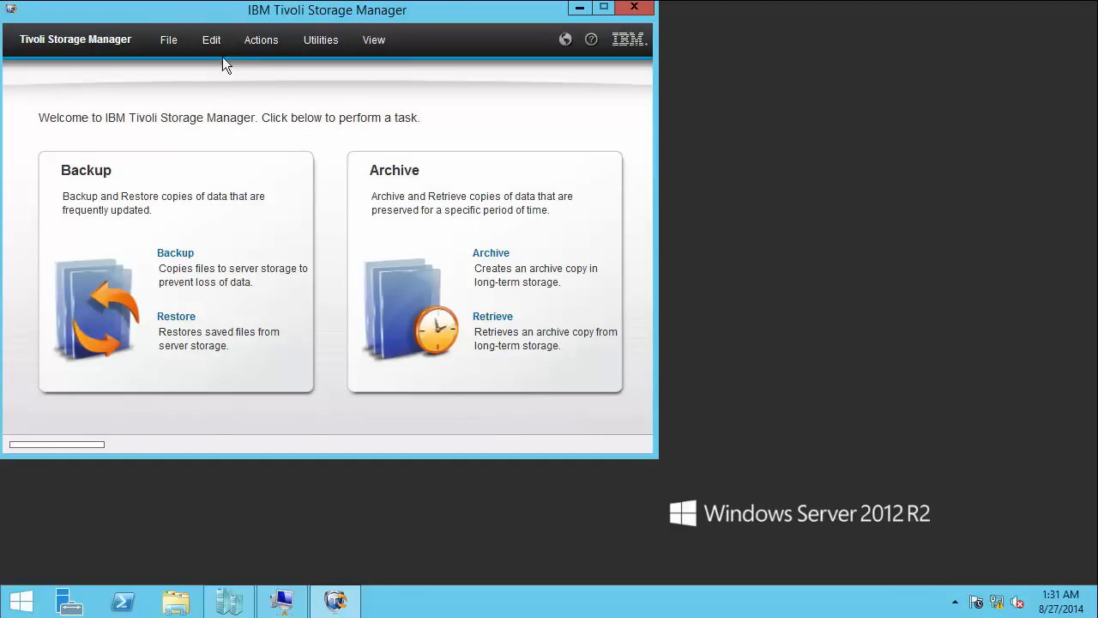
left_click(248, 40)
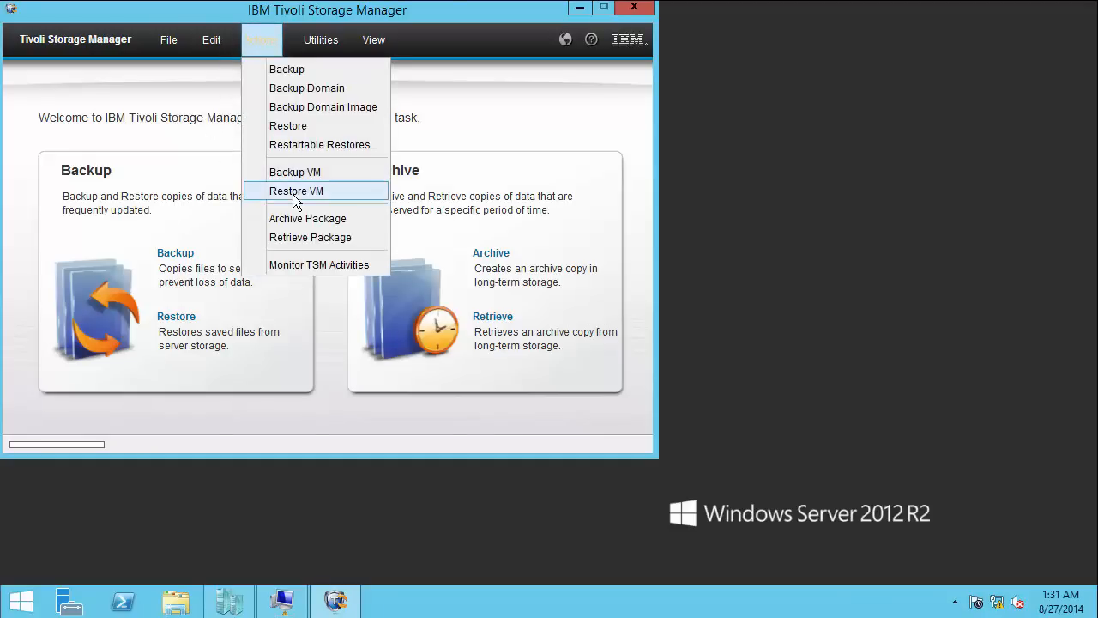
key("Return")
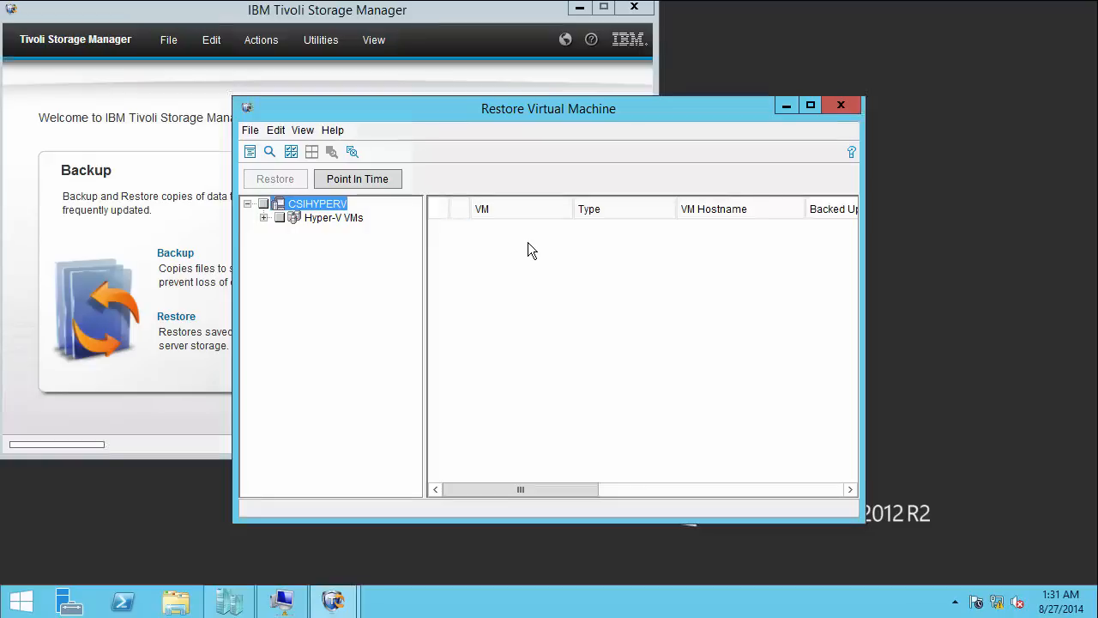
left_click(263, 217)
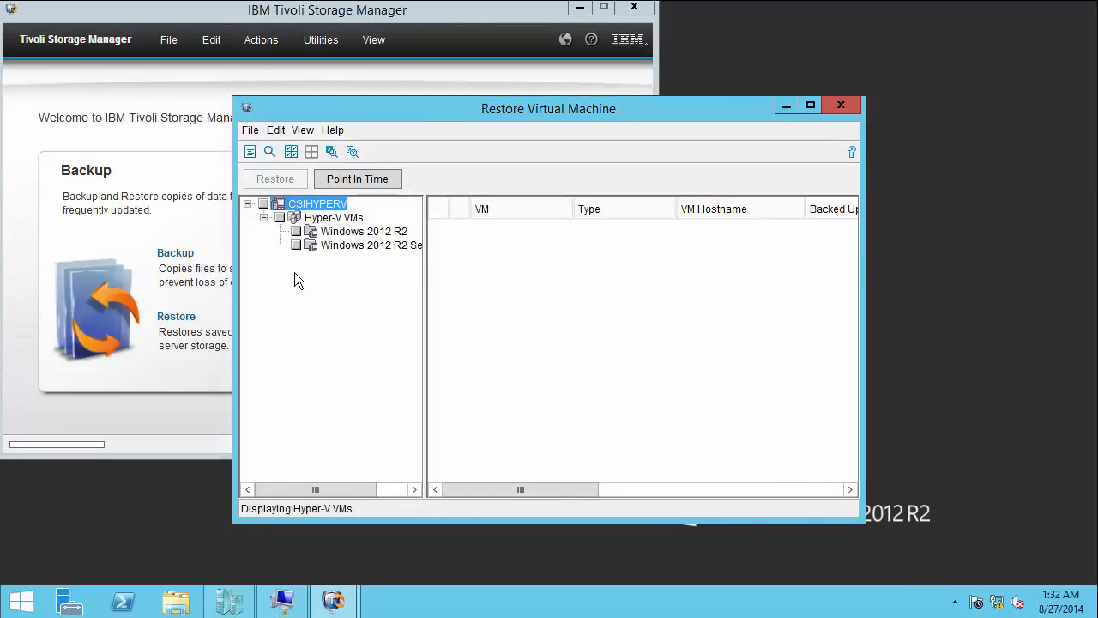
left_click(347, 231)
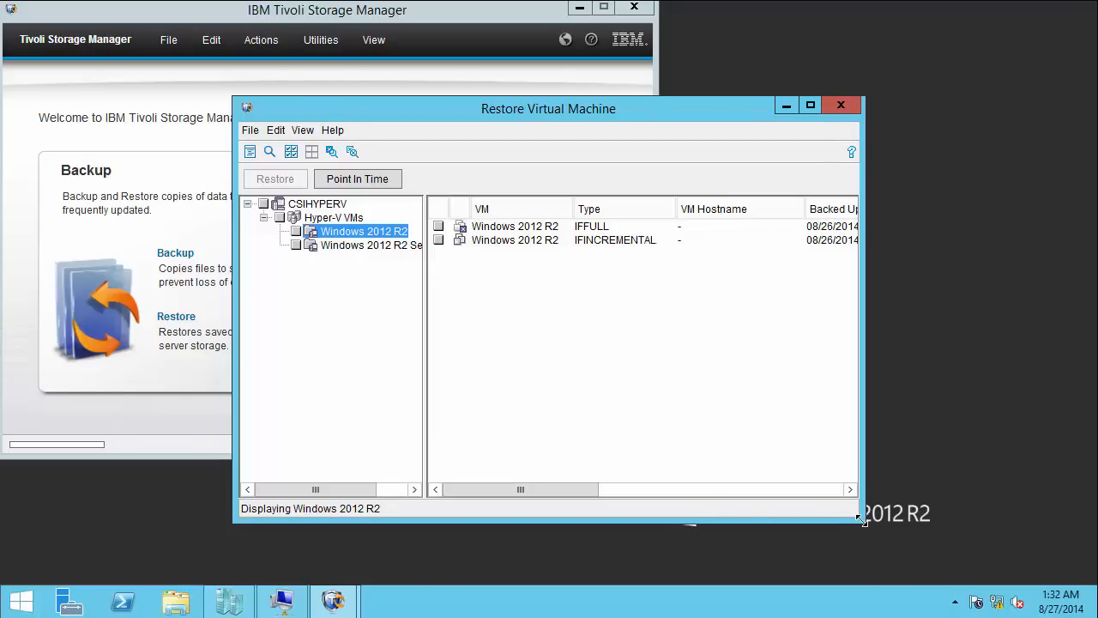
left_click_drag(862, 519, 978, 533)
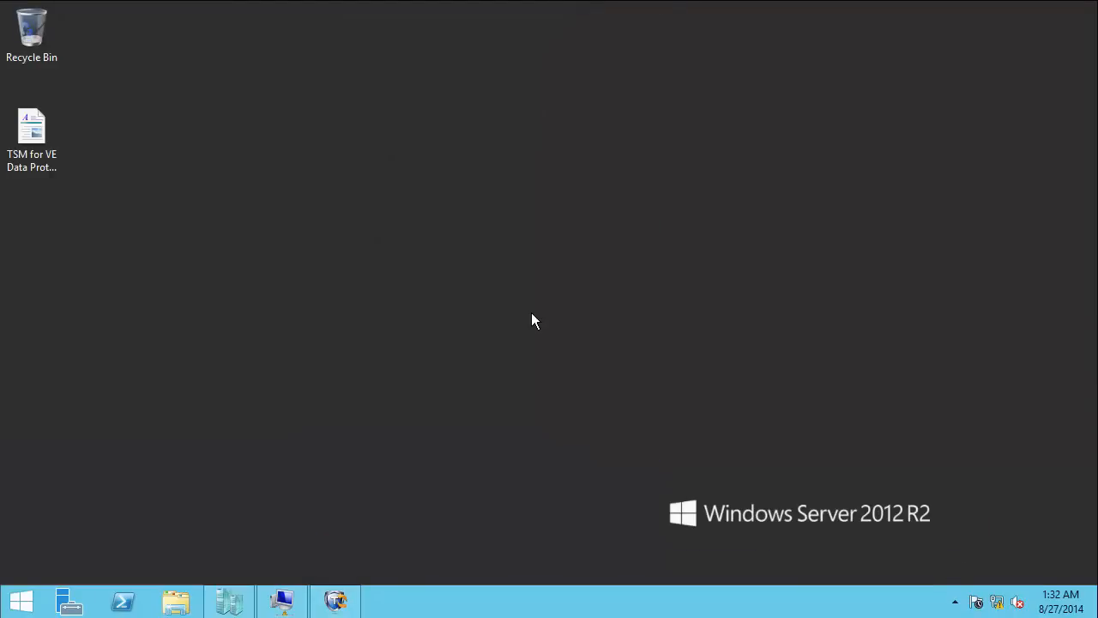
- Open the Tivoli Storage Manager Recovery Agent and connect to server csipdc as node csihyperv, entering the node's password
key("super")
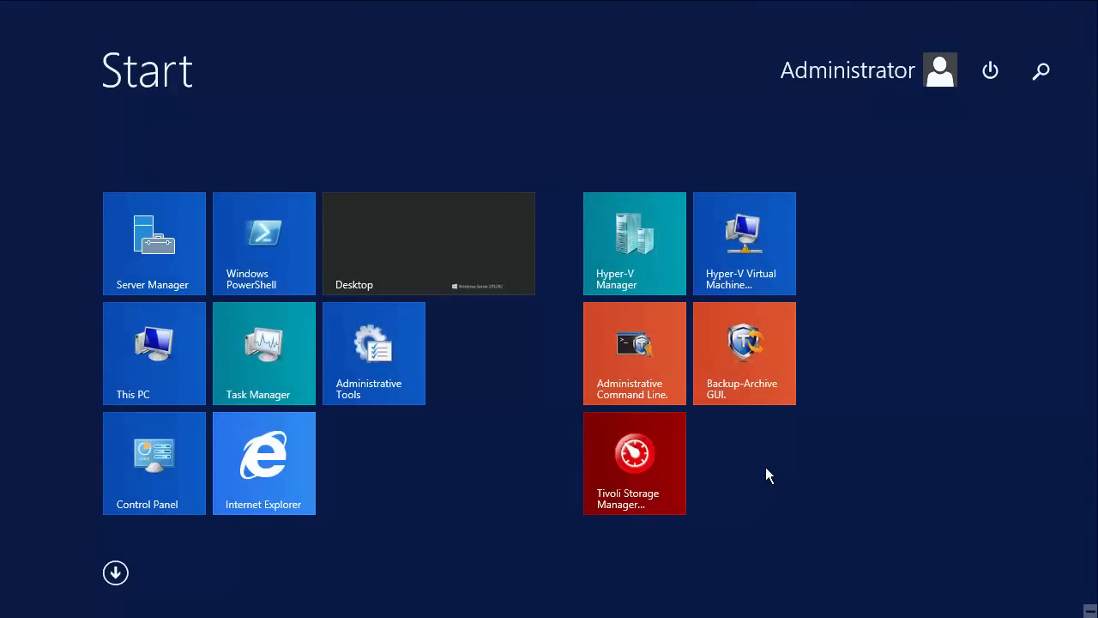
left_click(670, 439)
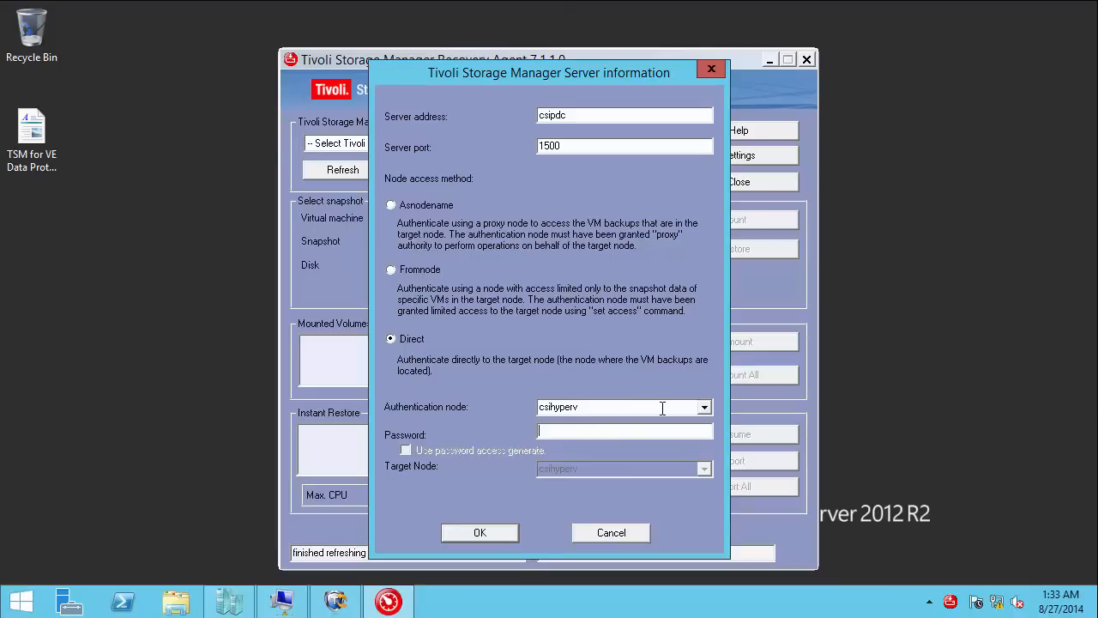
type("********")
left_click(495, 531)
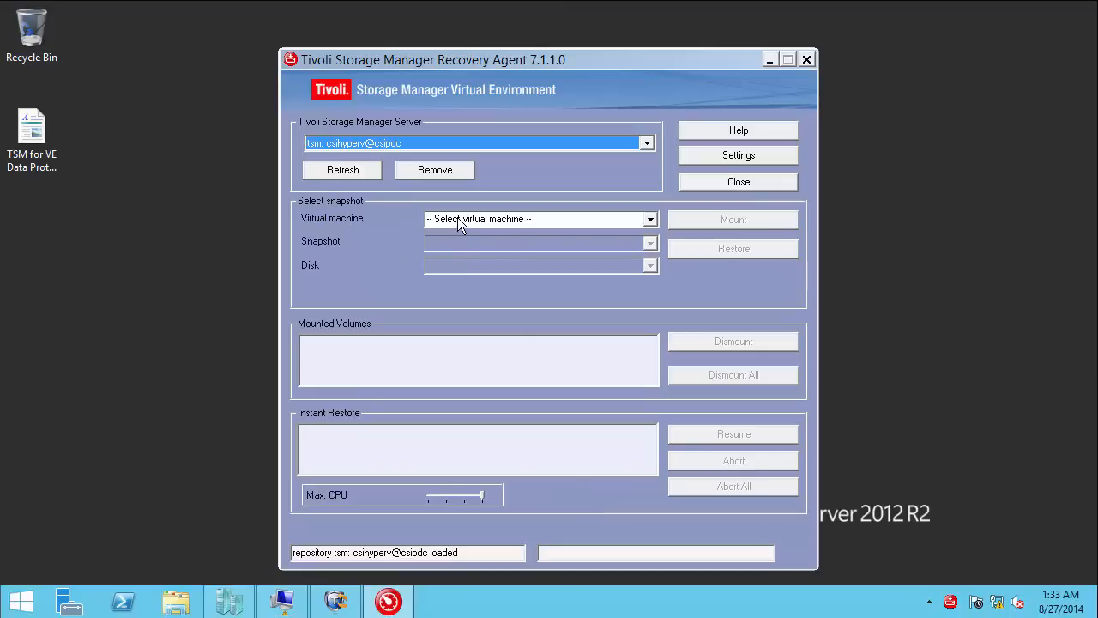
- Select Hard Disk 2 (127 GB) from the 8/26/2014 2:10:10 PM snapshot of the Windows 2012 R2 virtual machine
left_click(654, 218)
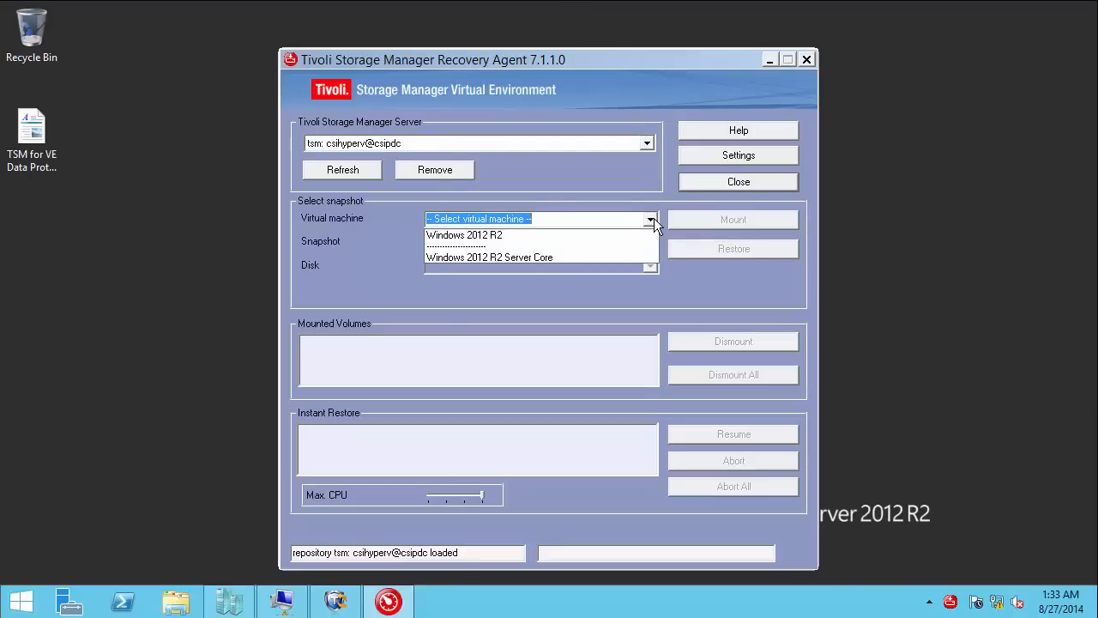
left_click(496, 235)
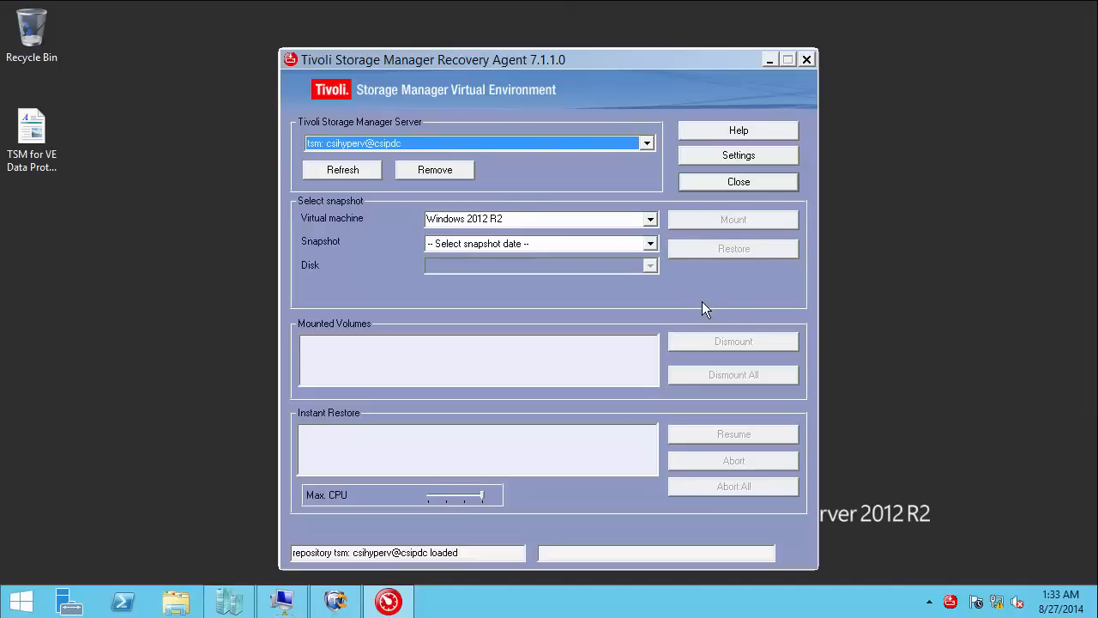
left_click(649, 244)
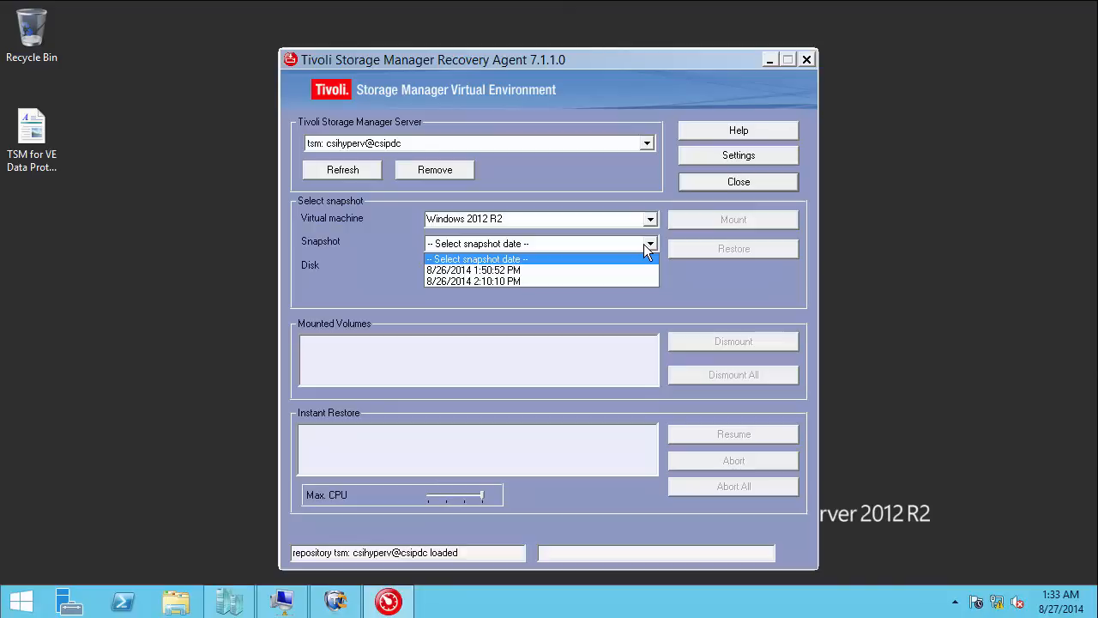
left_click(443, 281)
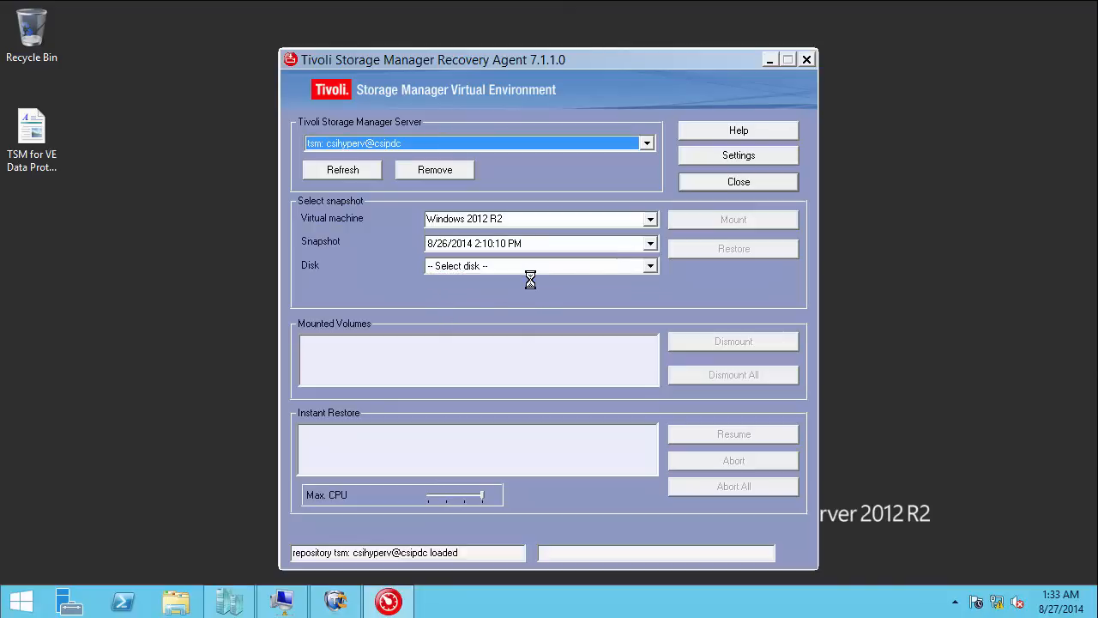
left_click(649, 266)
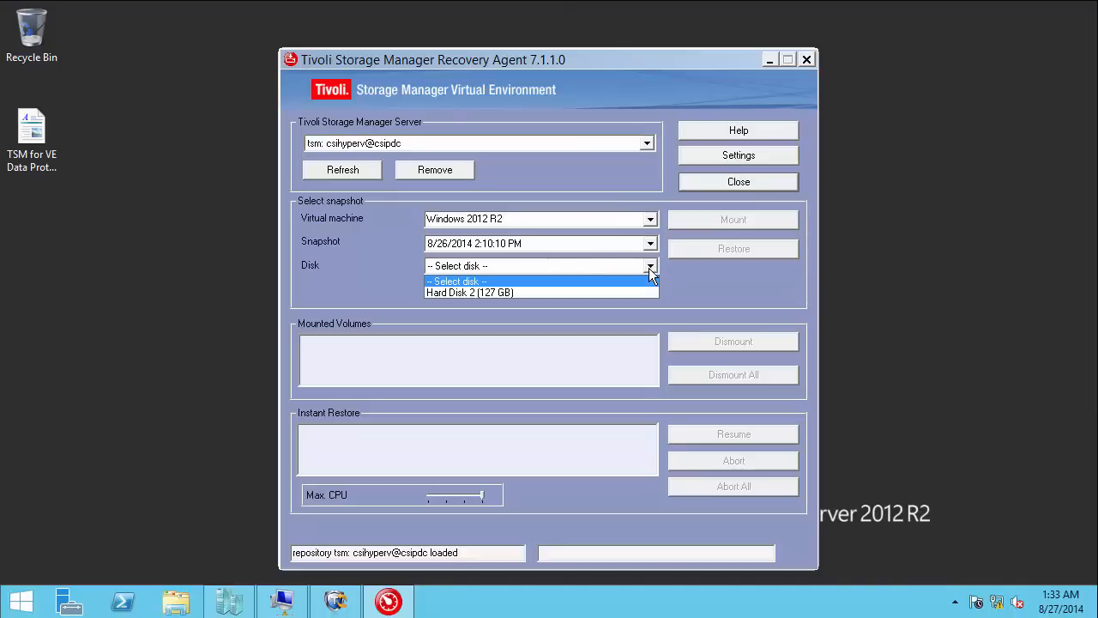
left_click(466, 293)
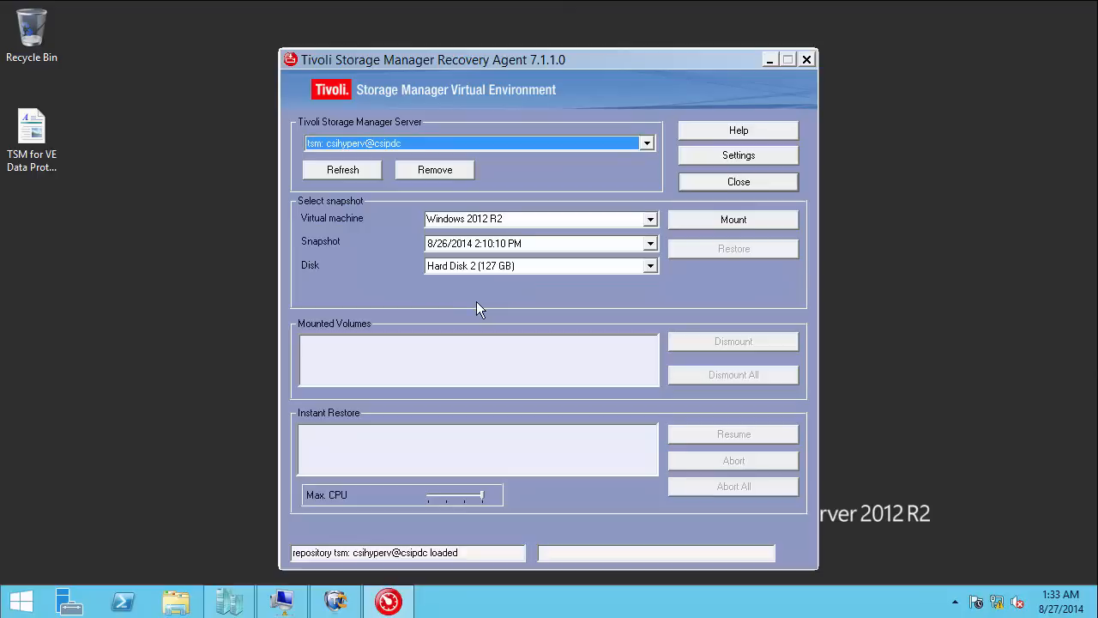
- Mount the snapshot disk's 126 GB partition 1 as a read-only virtual volume with drive letter H:
left_click(738, 221)
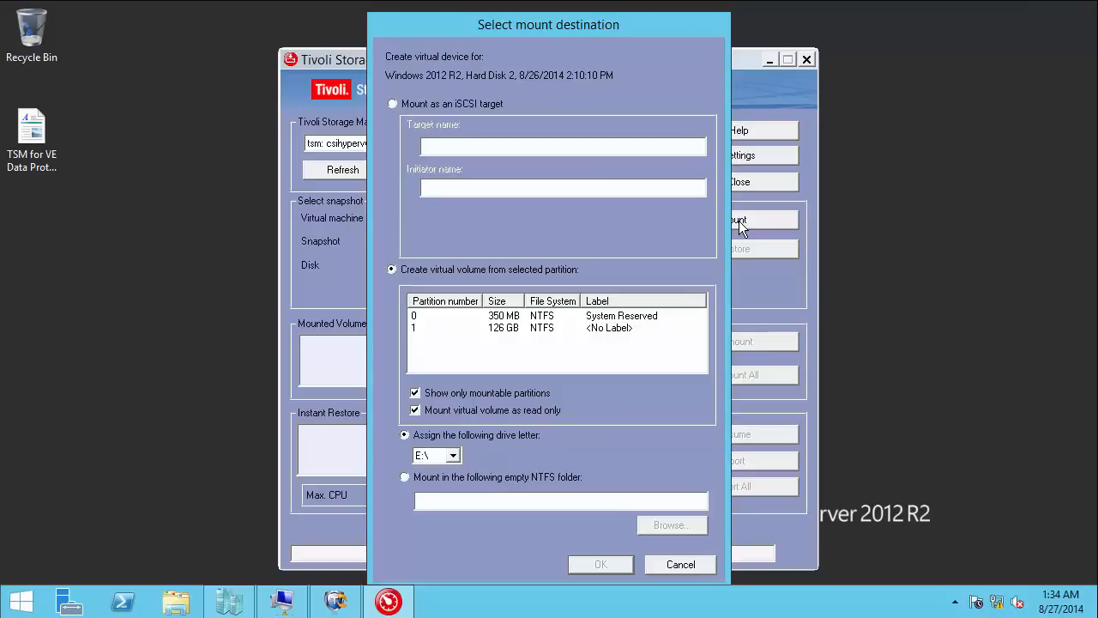
left_click(507, 328)
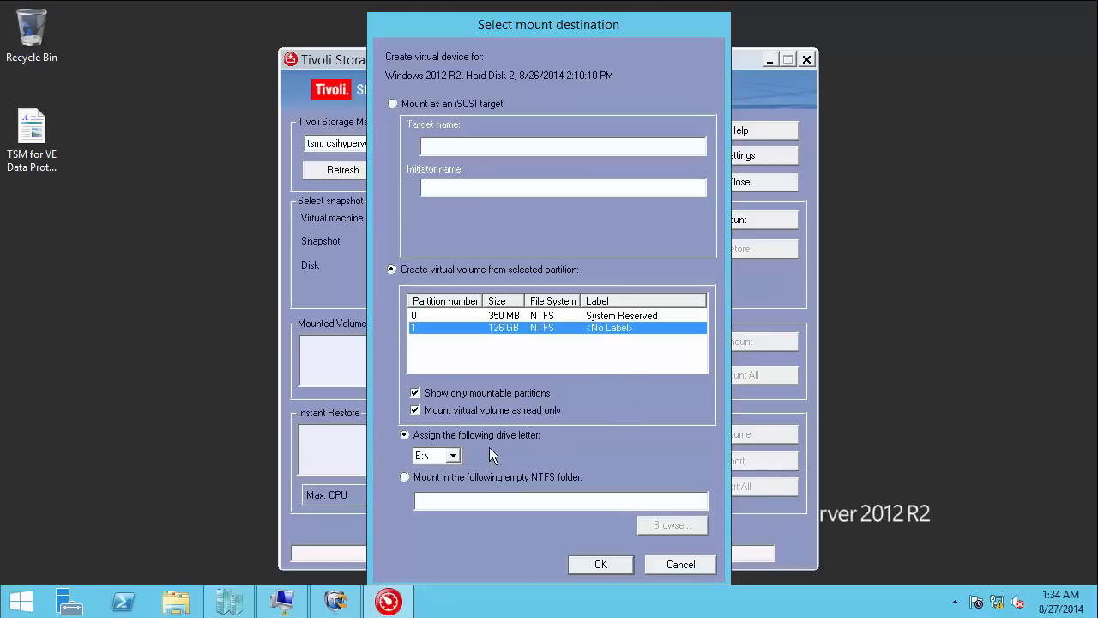
left_click(454, 455)
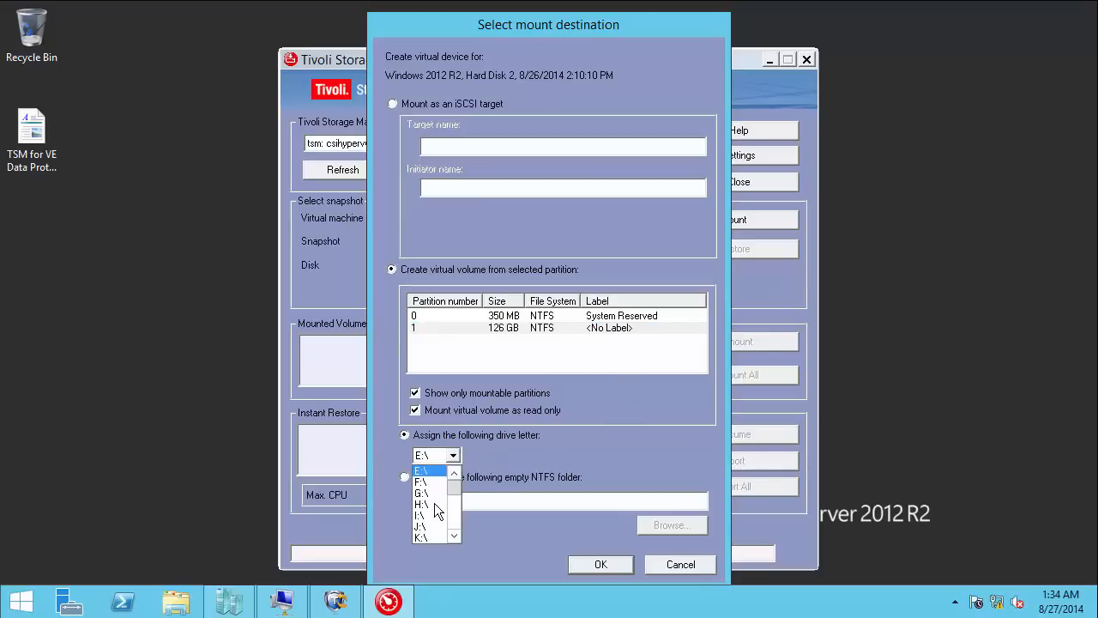
left_click(434, 503)
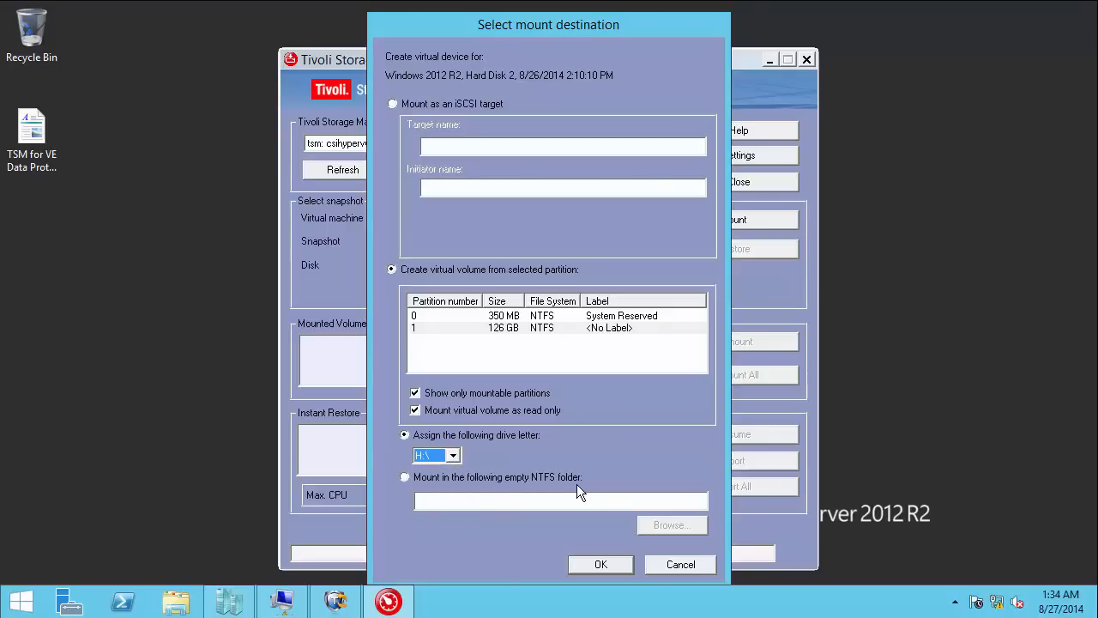
left_click(591, 569)
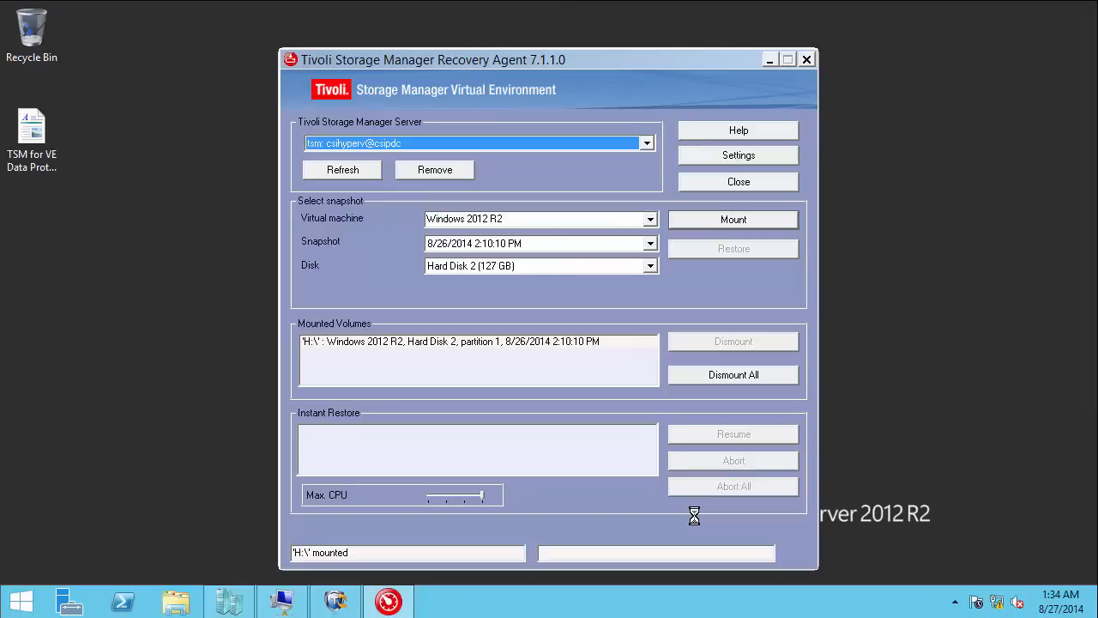
- In File Explorer, open the mounted H: volume and copy the Test rich text document from its root
left_click(175, 601)
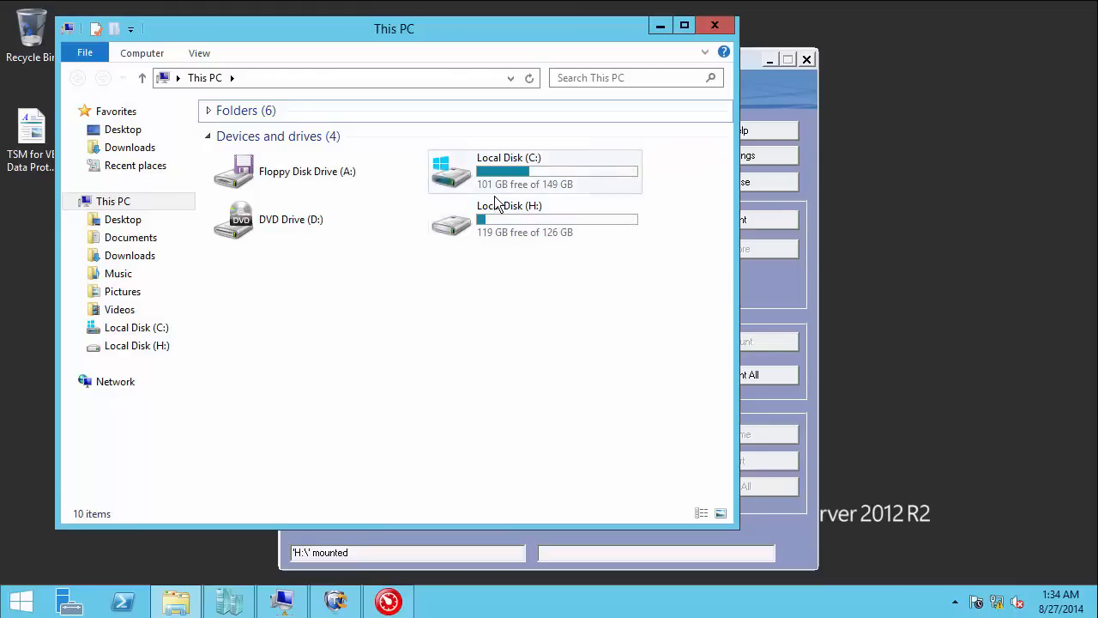
double_click(504, 224)
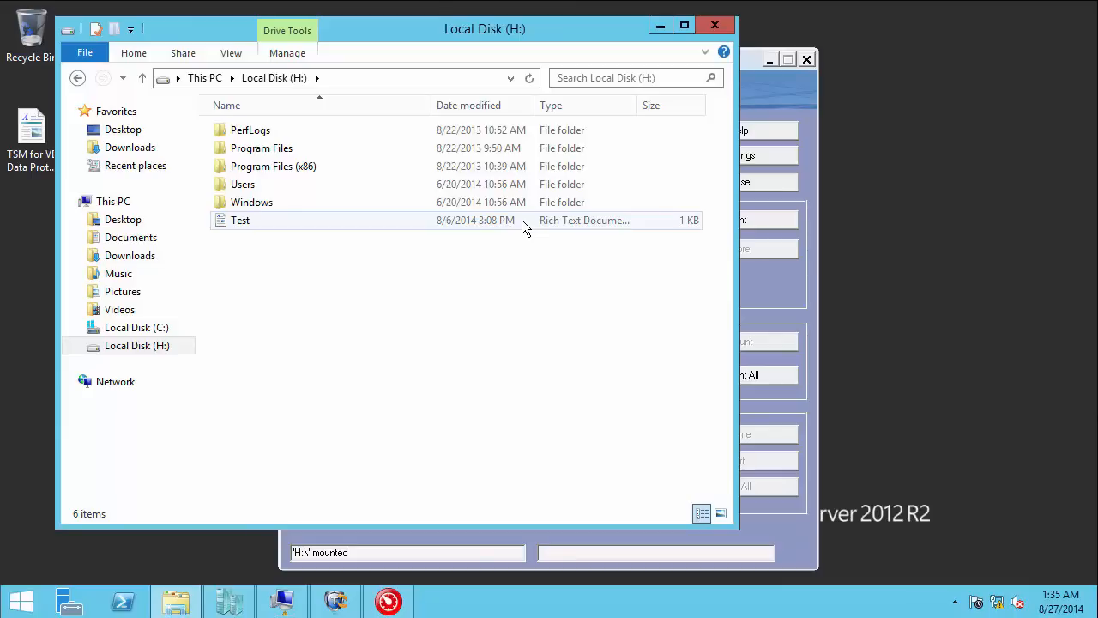
left_click(223, 220)
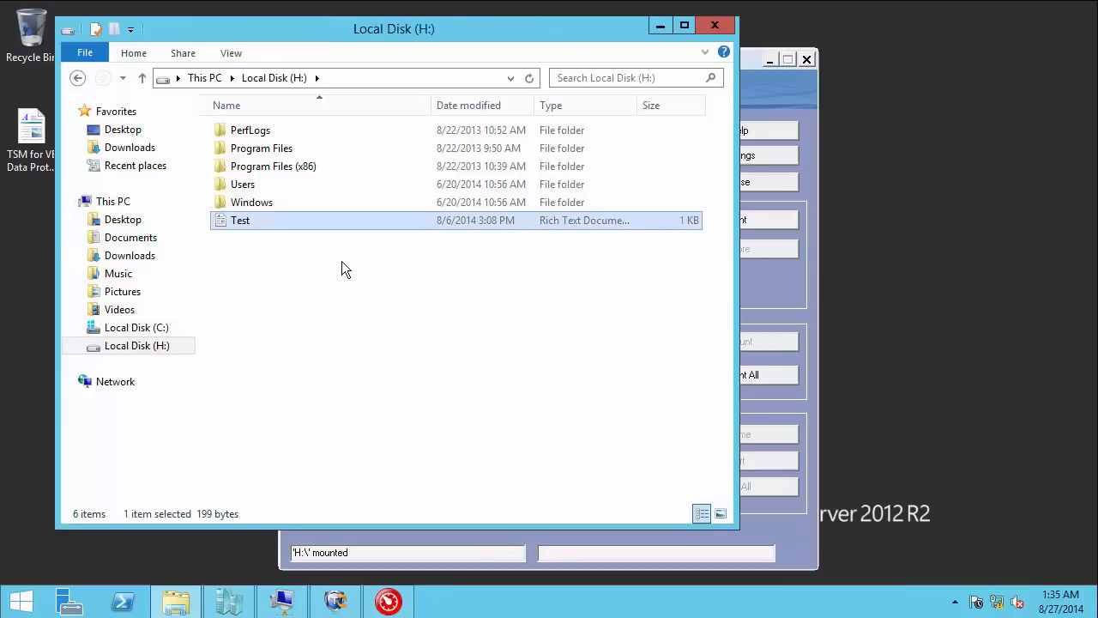
right_click(256, 227)
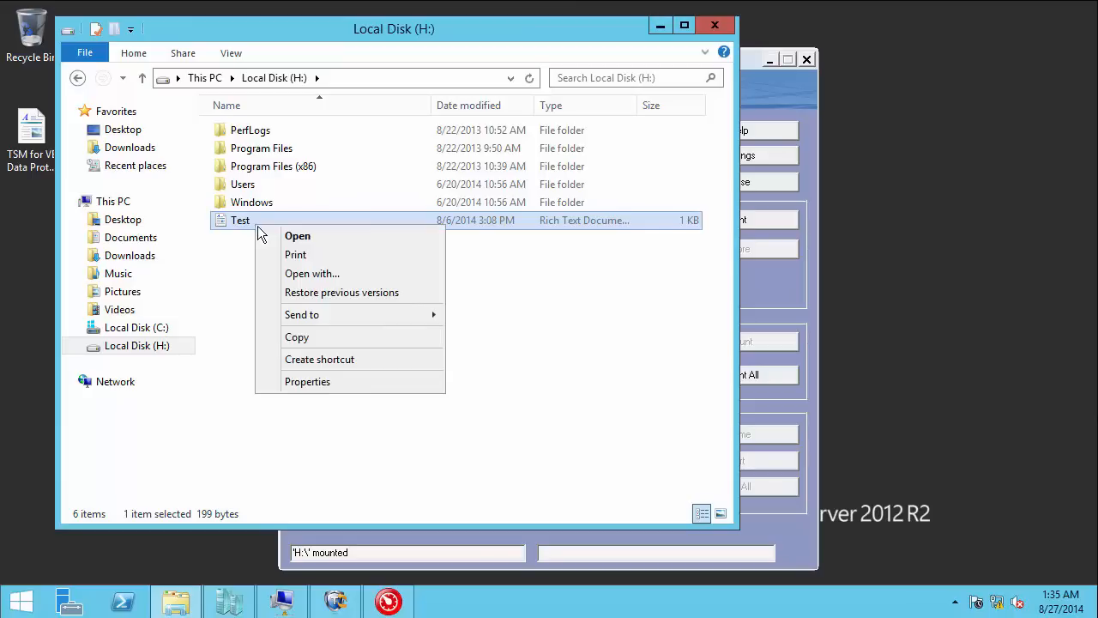
left_click(330, 336)
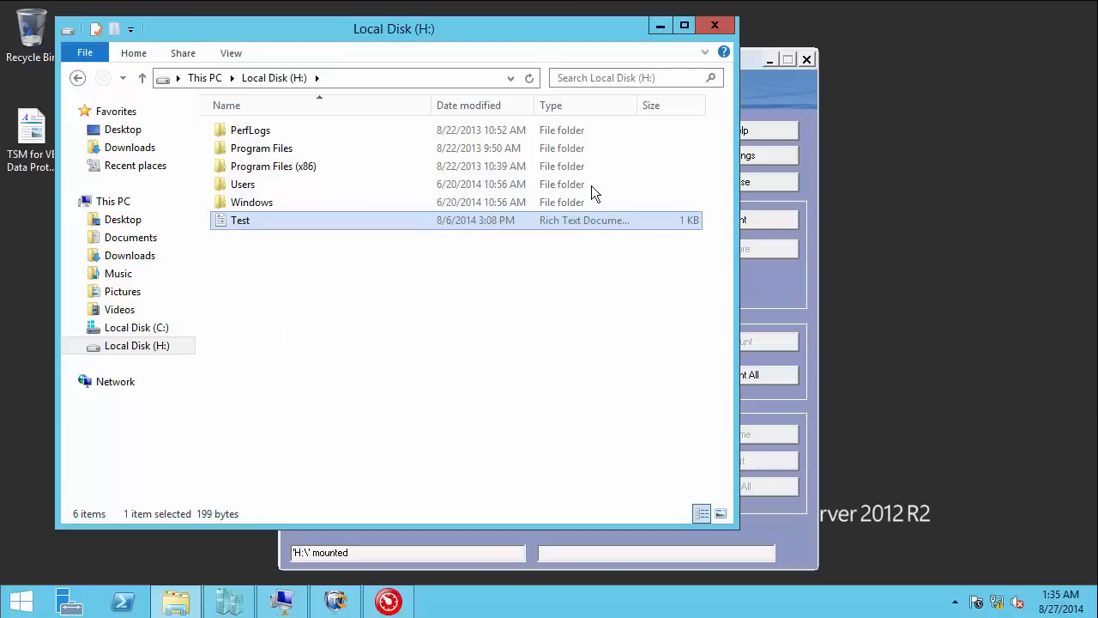
- Paste the copied Test file into \\csi2012r2guest\c$, replacing the existing file there
left_click(510, 79)
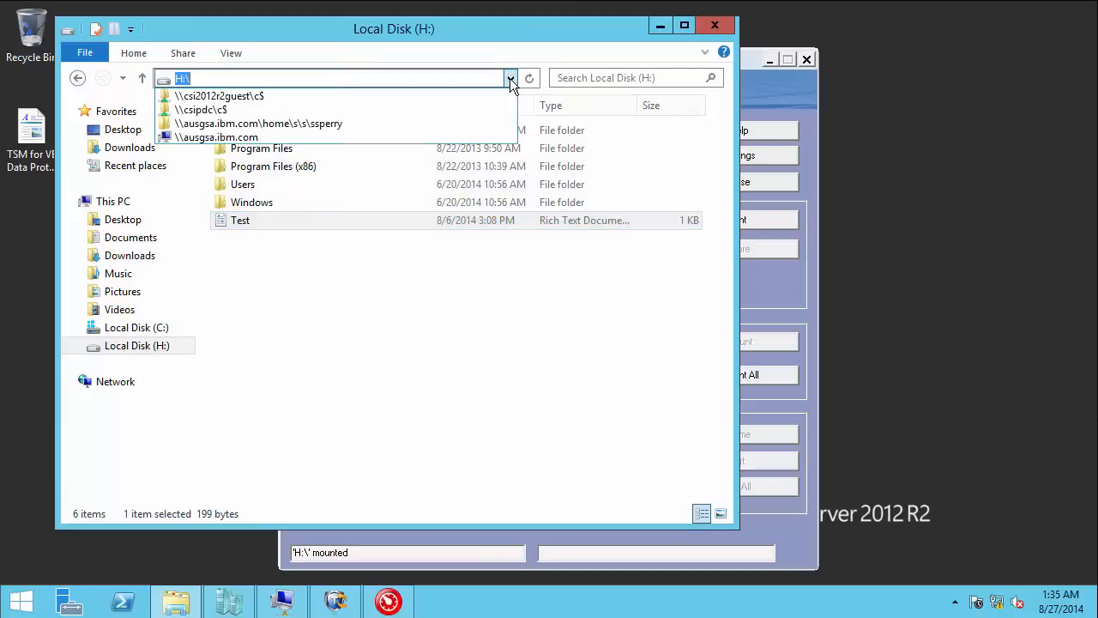
left_click(301, 96)
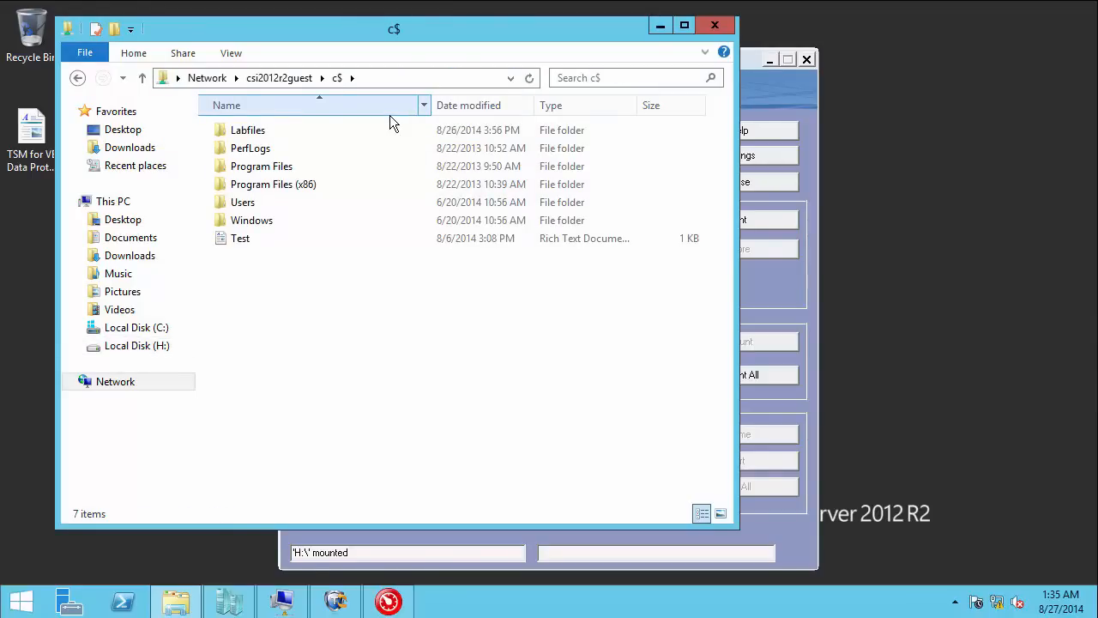
right_click(285, 331)
left_click(355, 442)
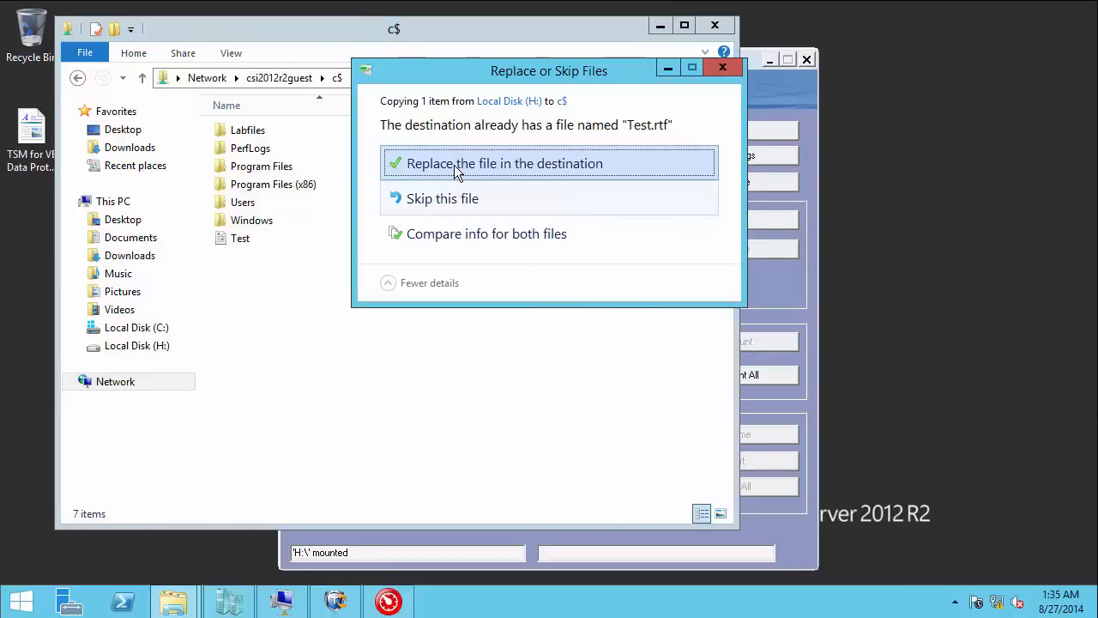
left_click(625, 166)
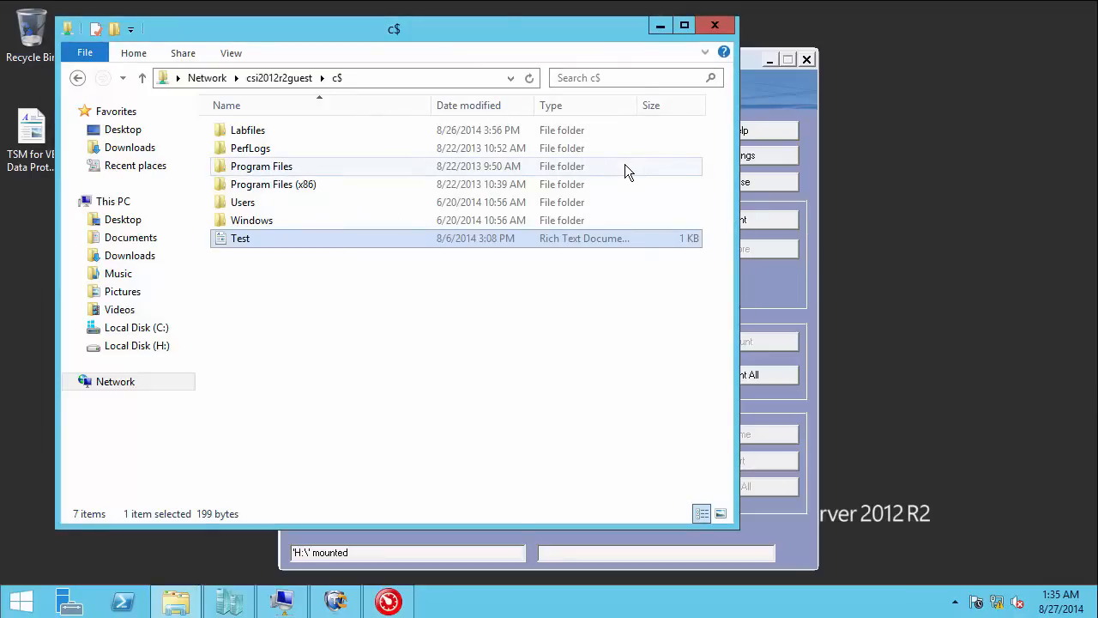
- In the Windows 2012 R2 virtual machine connection, check the Test file's details on drive C:, and close the connection
left_click(267, 607)
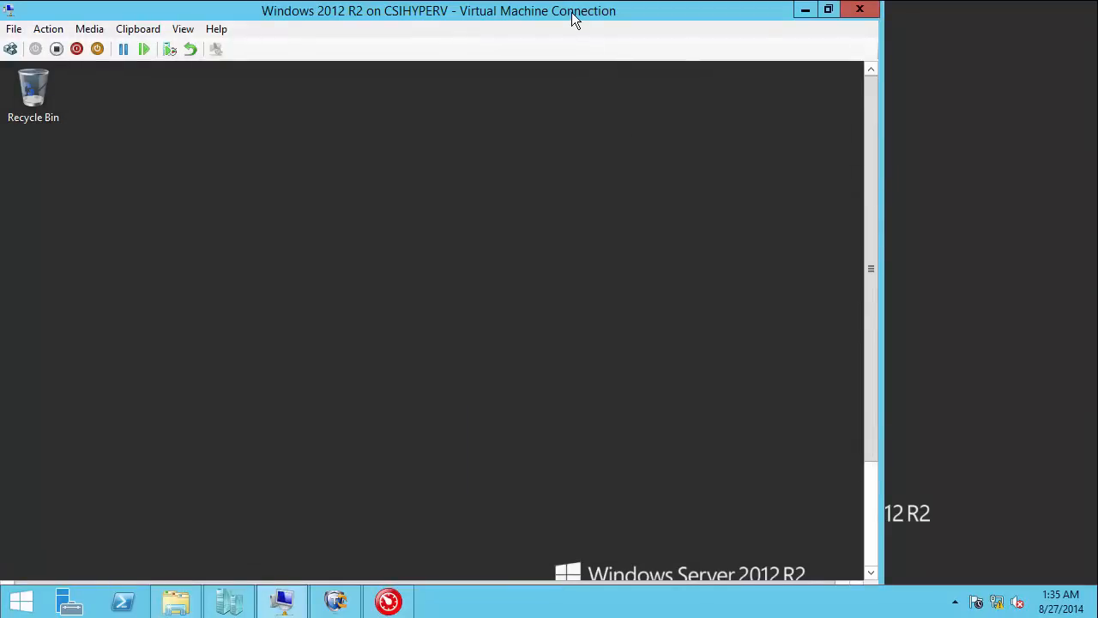
left_click_drag(579, 7, 676, 11)
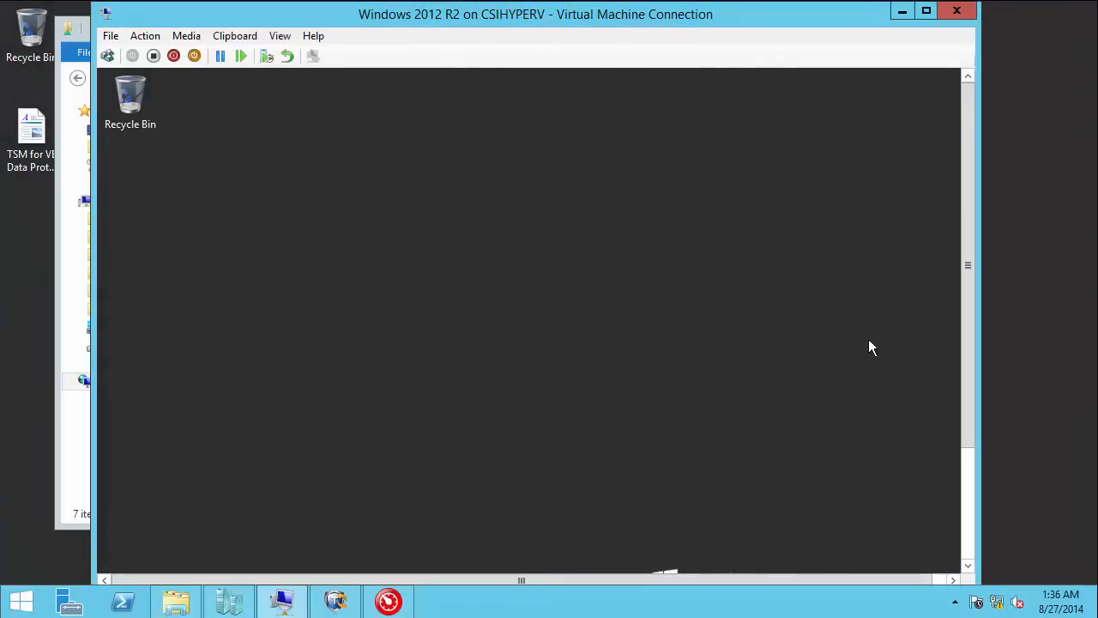
left_click_drag(970, 372, 930, 496)
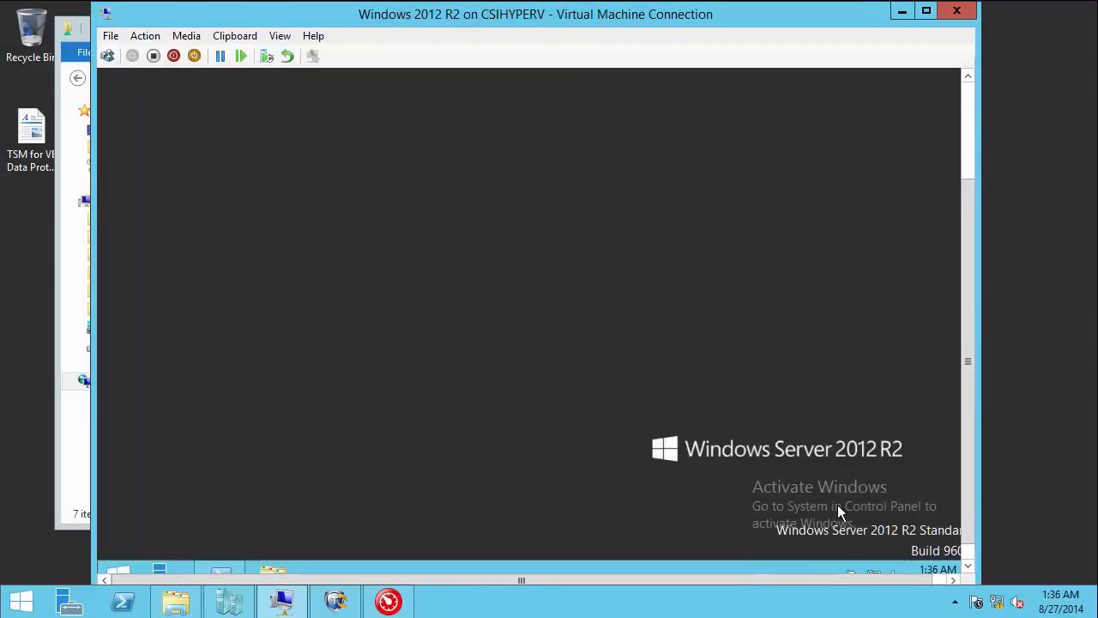
left_click(263, 573)
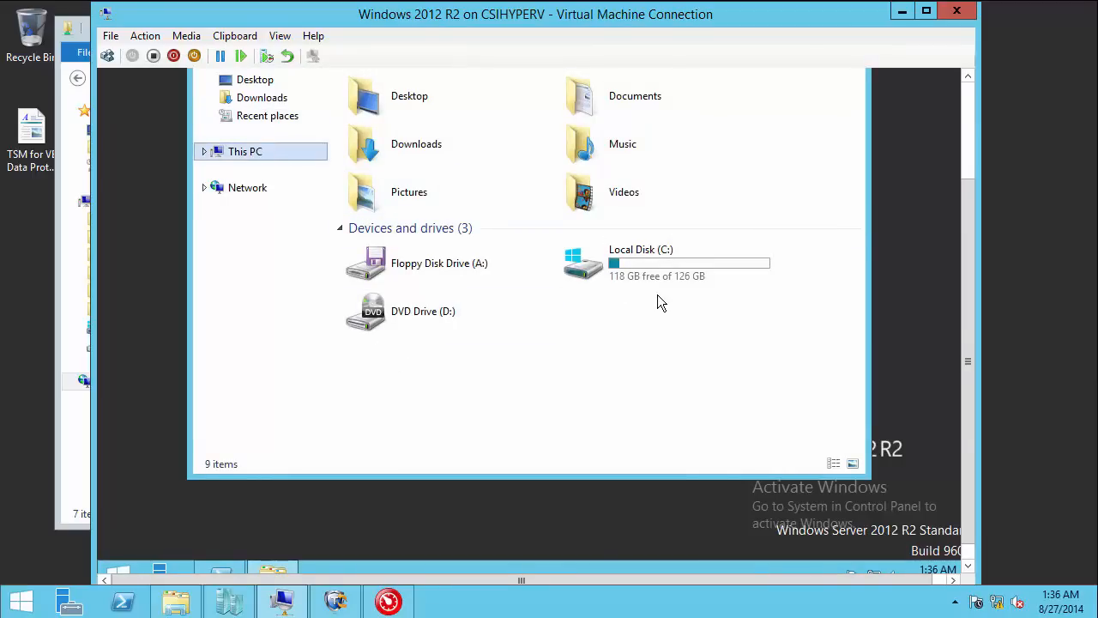
double_click(686, 281)
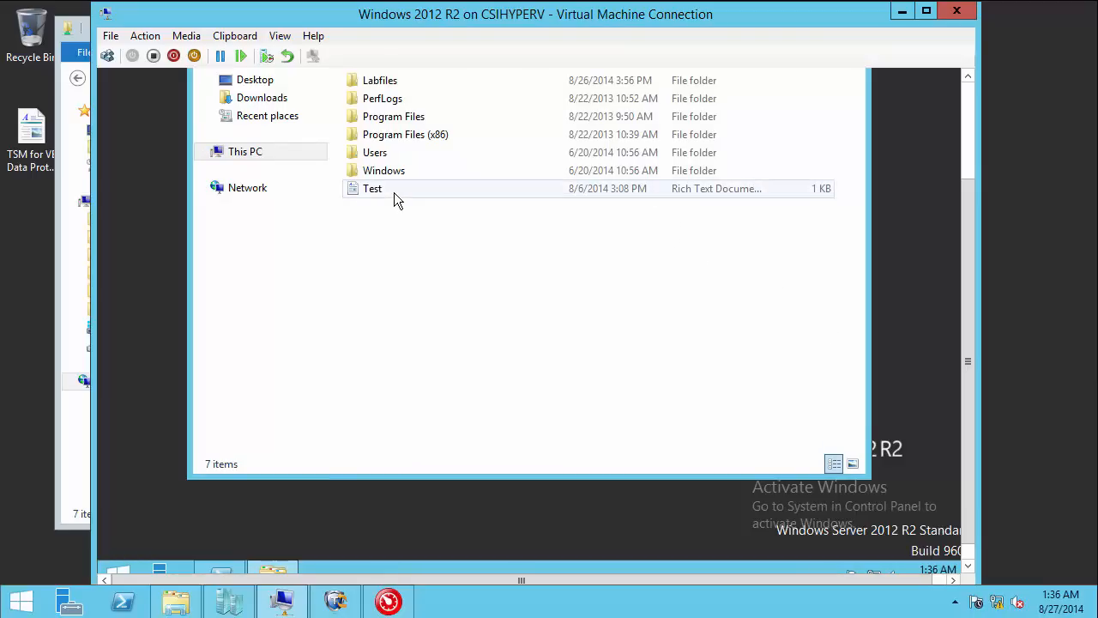
mouse_move(394, 192)
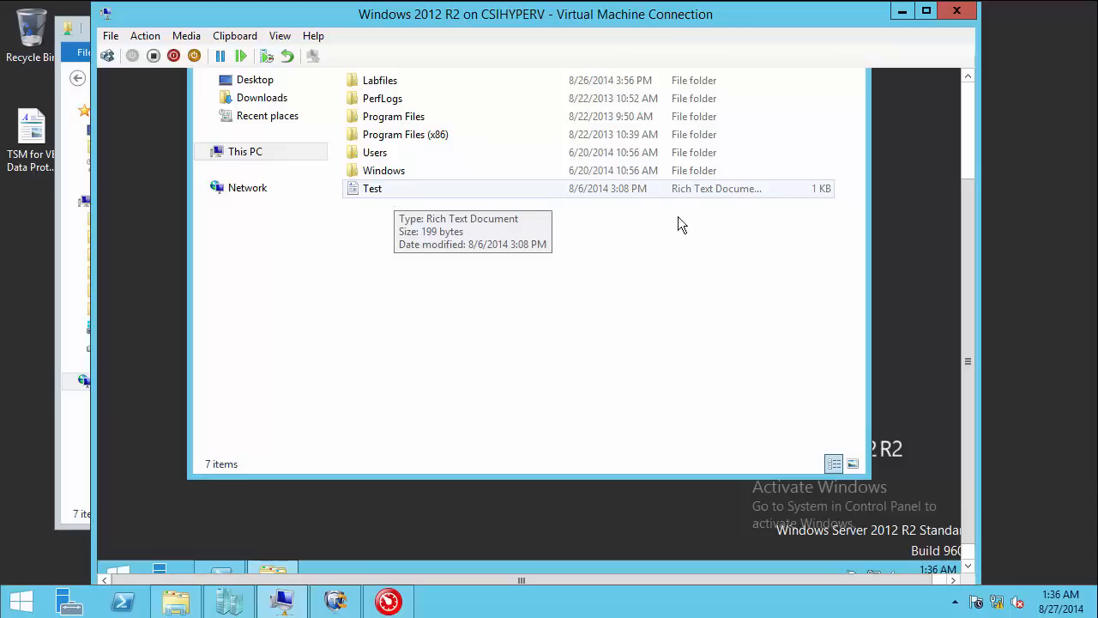
left_click(956, 12)
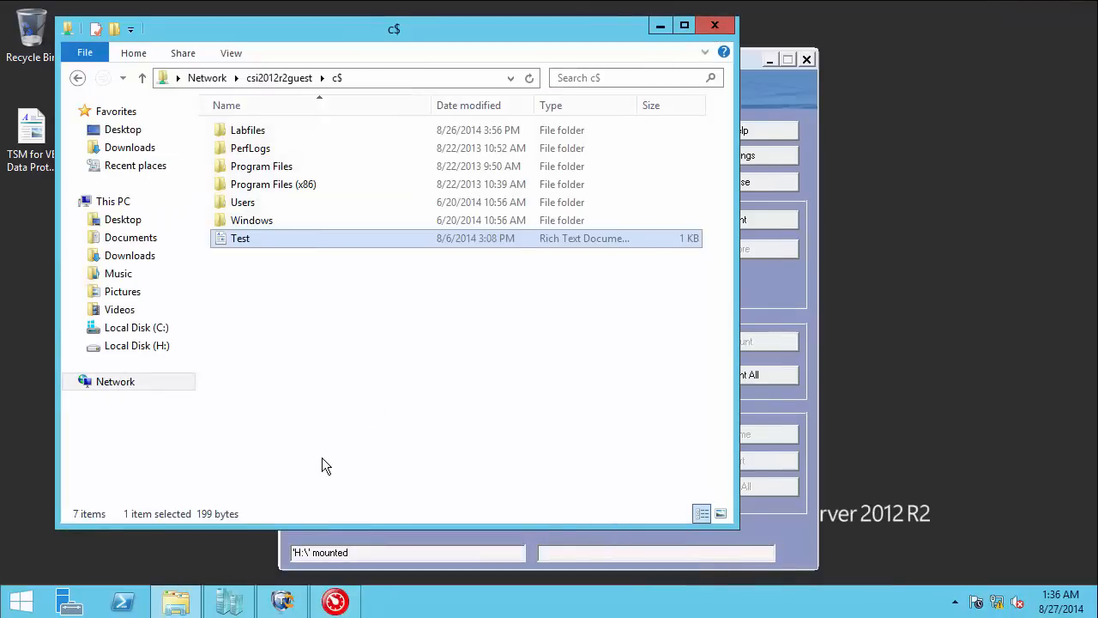
- Close the file browser and dismount all mounted volumes in the Recovery Agent
left_click(713, 25)
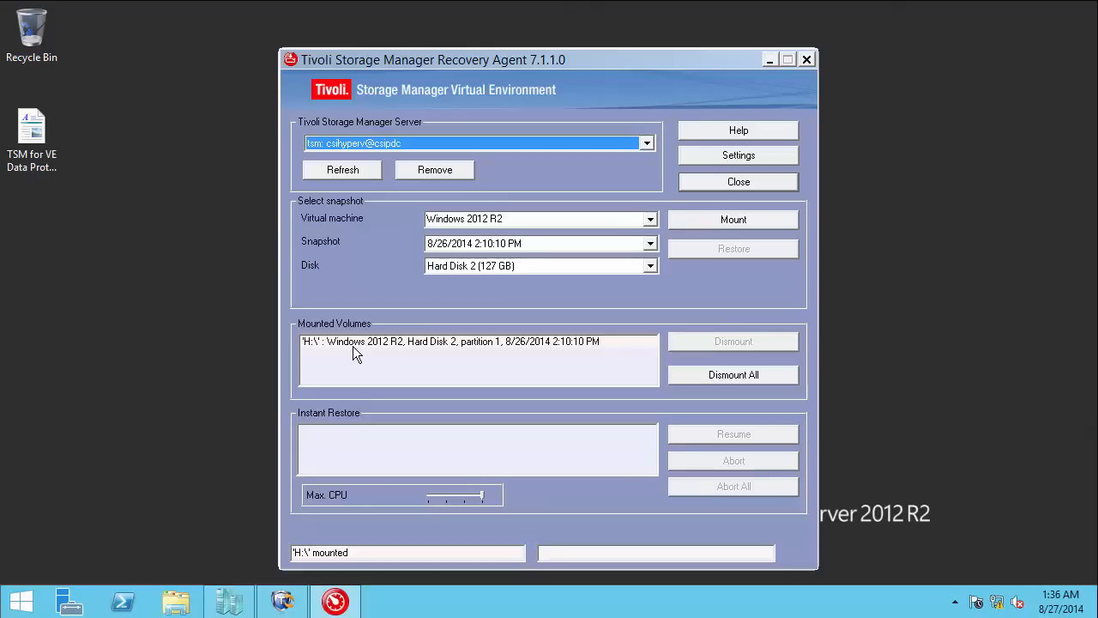
left_click(732, 376)
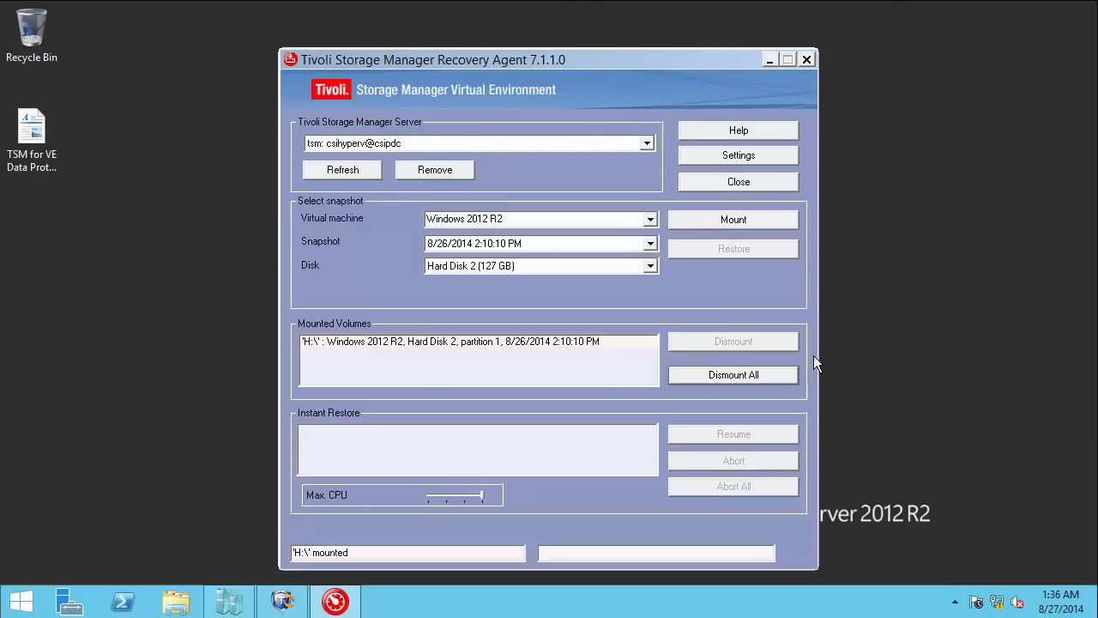